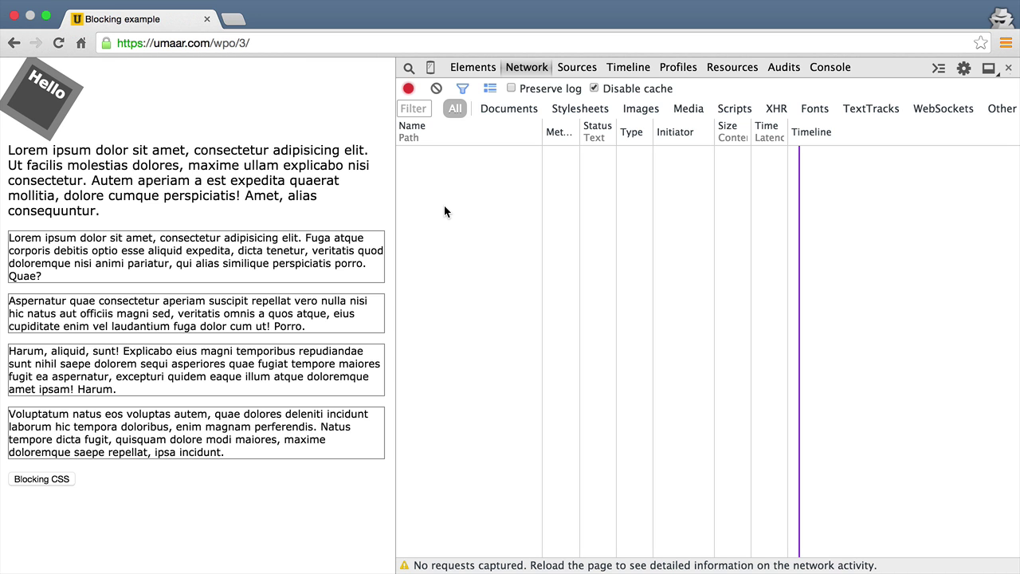
Step: Reload the demo page with Cmd+R so the Network log captures its three requests
{"action": "key", "text": "super+r"}
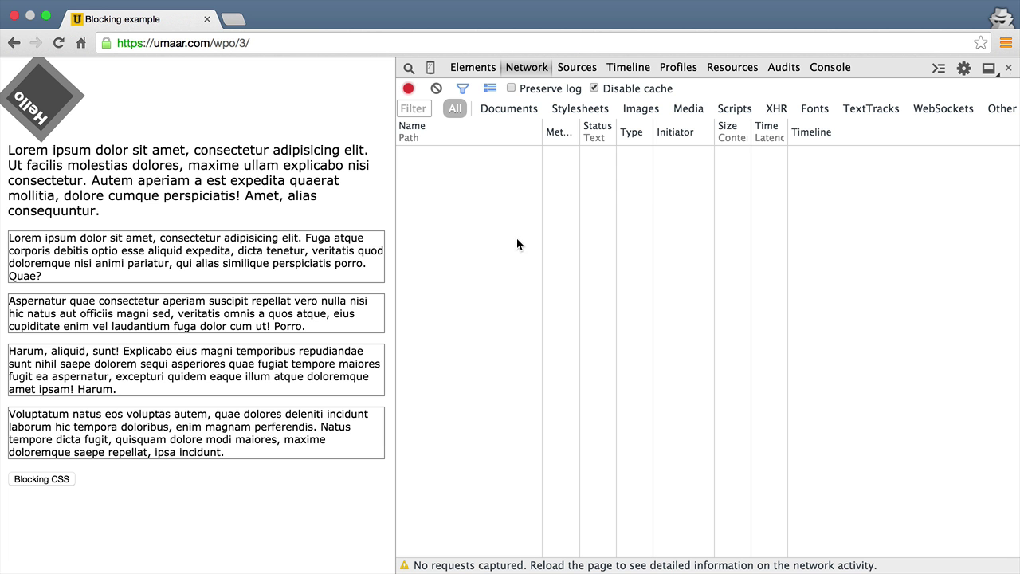
Step: Show the 3/ request's HTML response, highlighting the blocking-css.php link and blocking-js.php script lines
{"action": "left_click", "coordinate": [475, 172]}
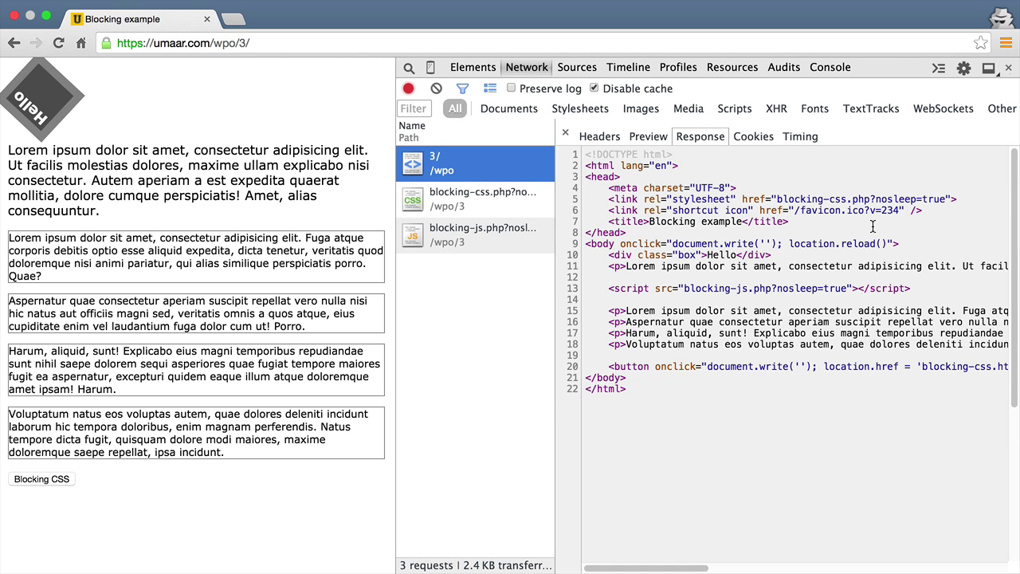
{"action": "triple_click", "coordinate": [847, 200]}
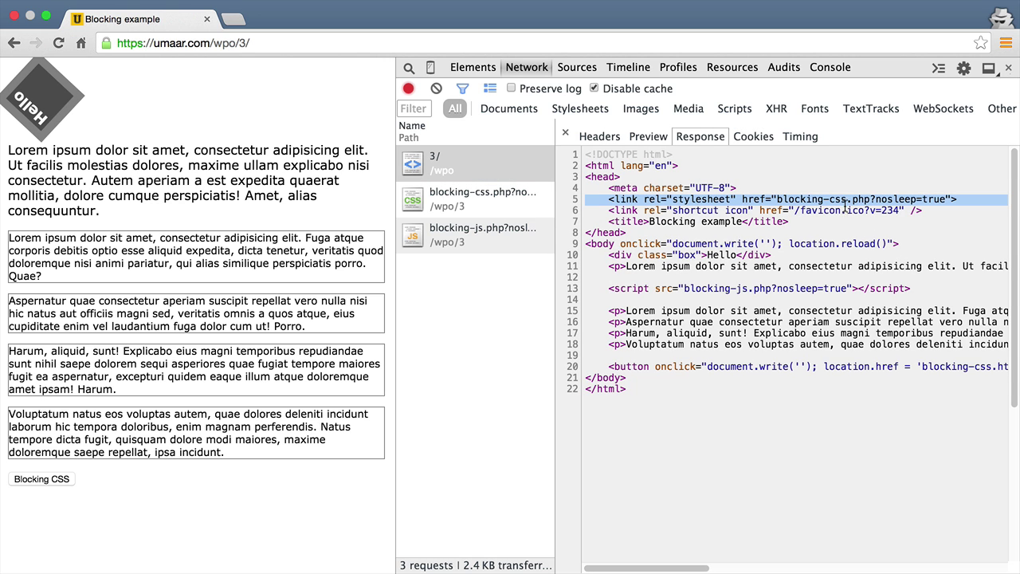
{"action": "triple_click", "coordinate": [795, 289]}
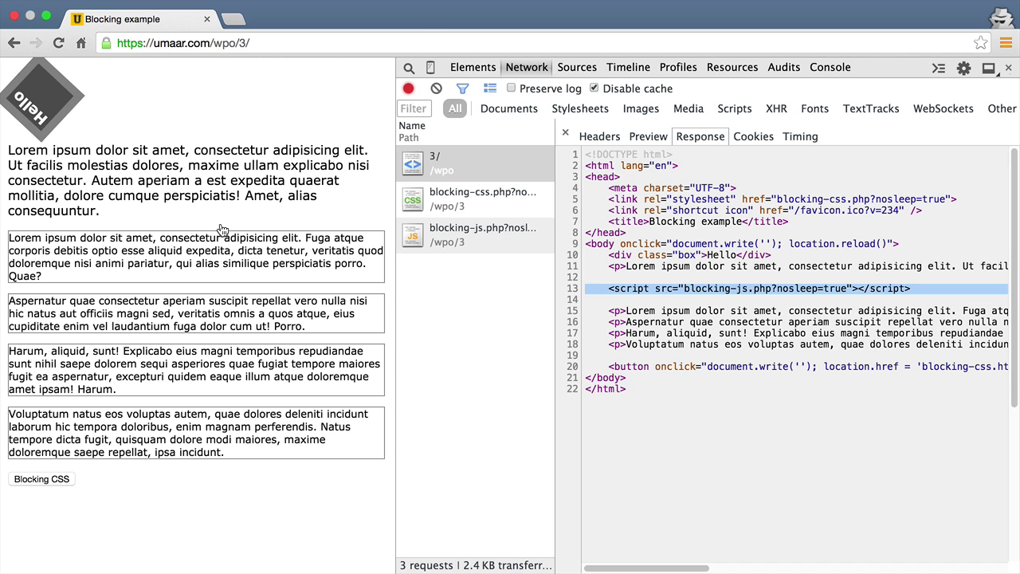
Step: Close the request details pane and reload to see the waterfall: load 154 ms, DOMContentLoaded 153 ms
{"action": "left_click", "coordinate": [565, 133]}
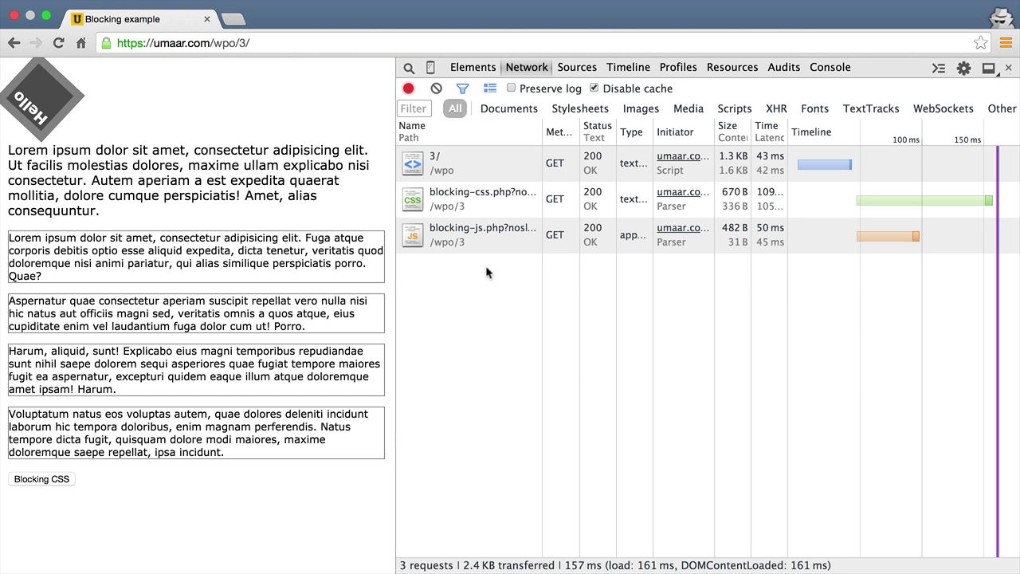
{"action": "key", "text": "super+r"}
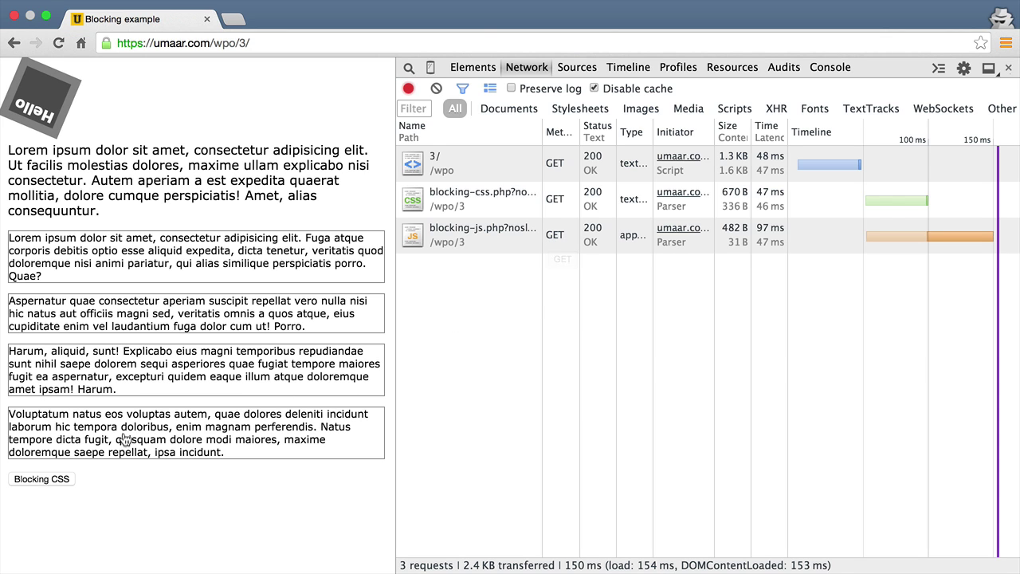
Step: Load the Blocking CSS demo and reload twice, showing blocking-css.php taking about 3.04 s
{"action": "left_click", "coordinate": [64, 479]}
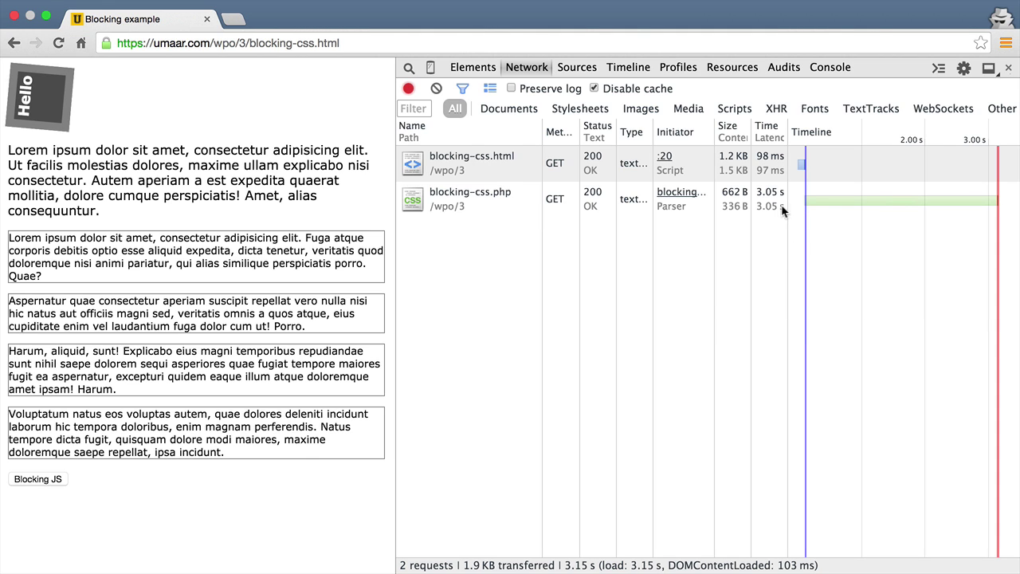
{"action": "mouse_move", "coordinate": [855, 200]}
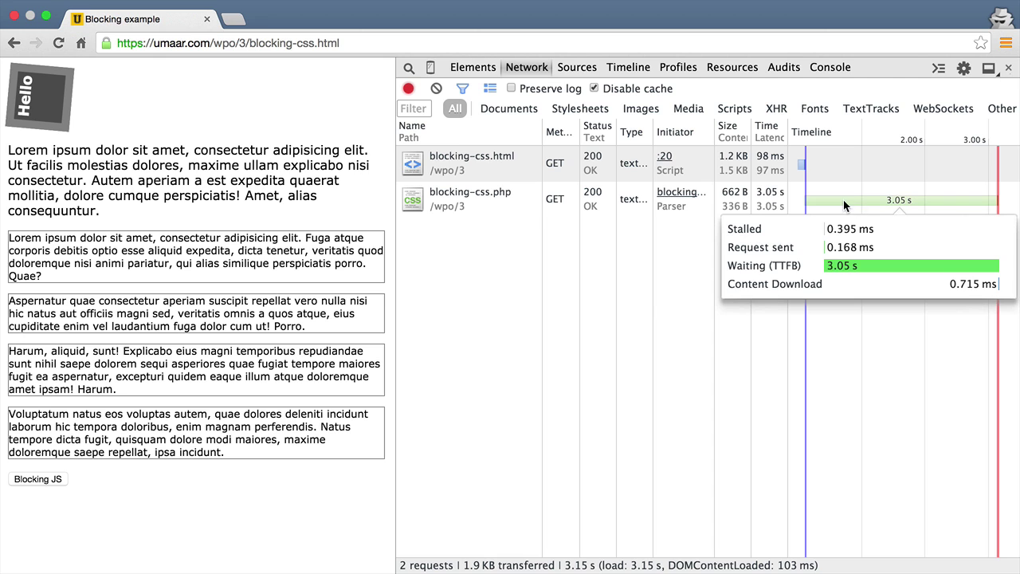
{"action": "key", "text": "super+r"}
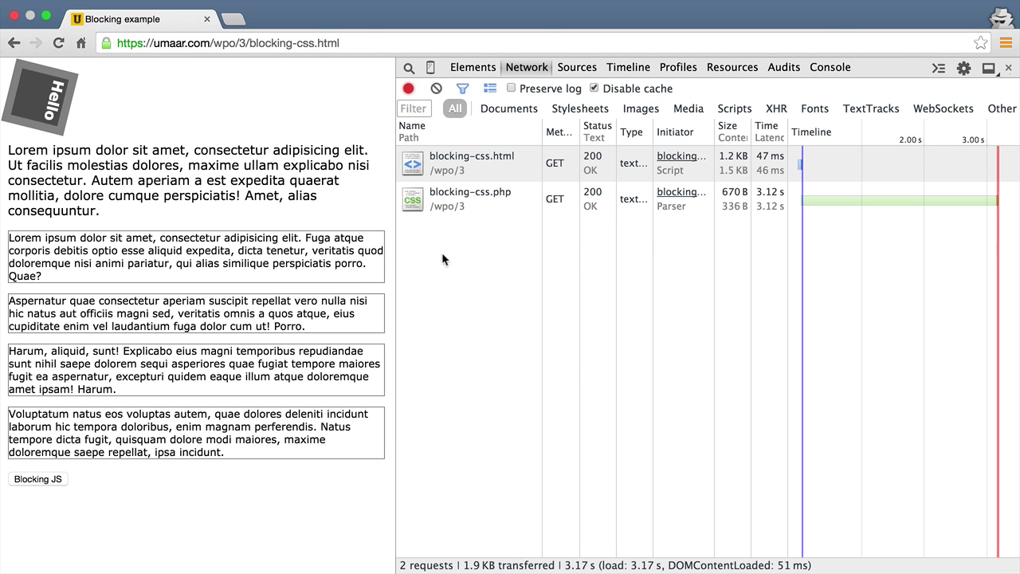
{"action": "key", "text": "super+r"}
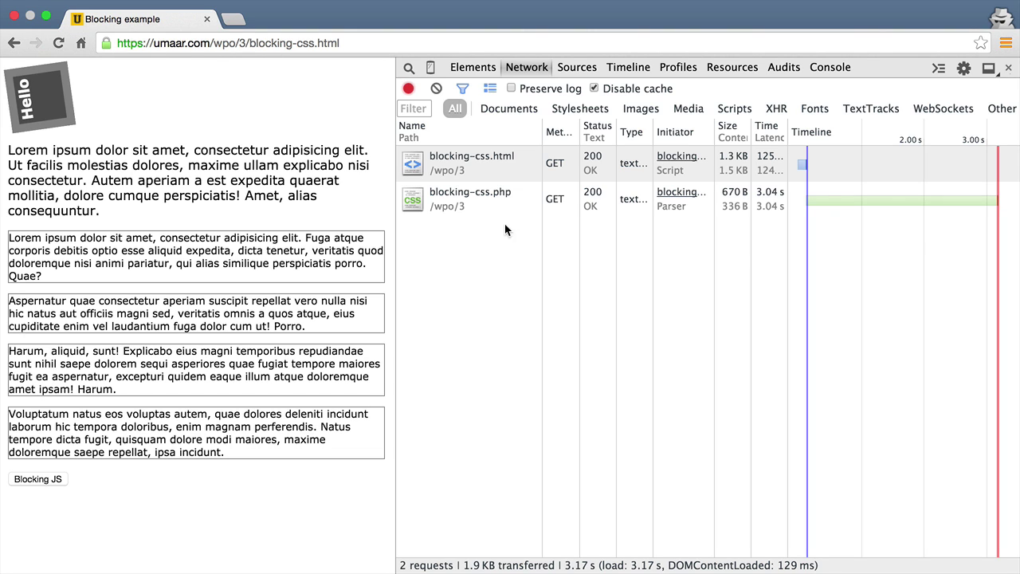
Step: Load the Blocking JS demo and highlight the blocking-js.php script tag in blocking-js.html's response
{"action": "left_click", "coordinate": [60, 480]}
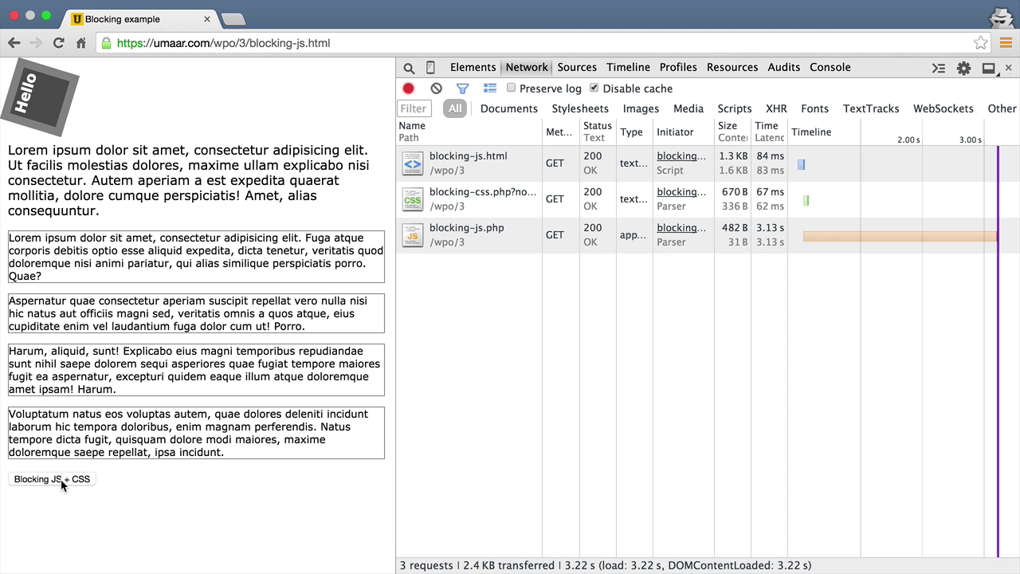
{"action": "left_click", "coordinate": [482, 170]}
{"action": "left_click_drag", "start_coordinate": [608, 289], "coordinate": [835, 290]}
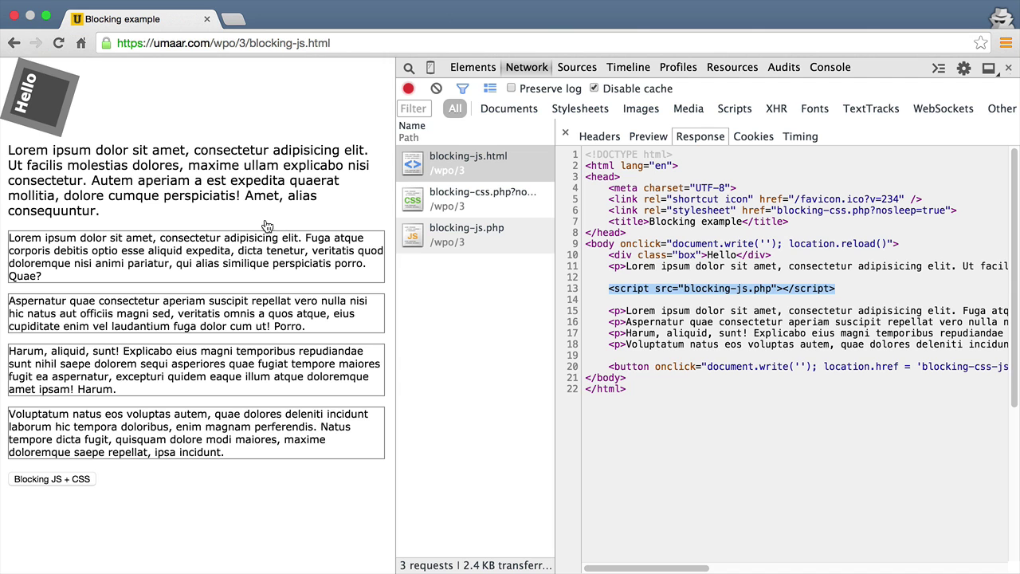
Step: Inspect the page body and select the blocking-js.php script element in the Elements tree
{"action": "left_click", "coordinate": [409, 71]}
{"action": "left_click", "coordinate": [212, 223]}
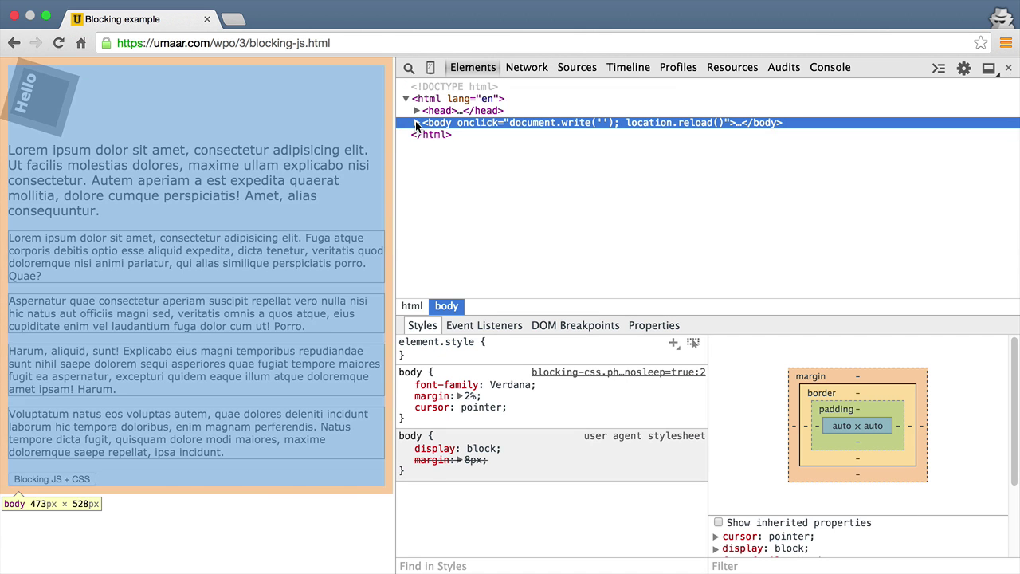
{"action": "left_click", "coordinate": [416, 122]}
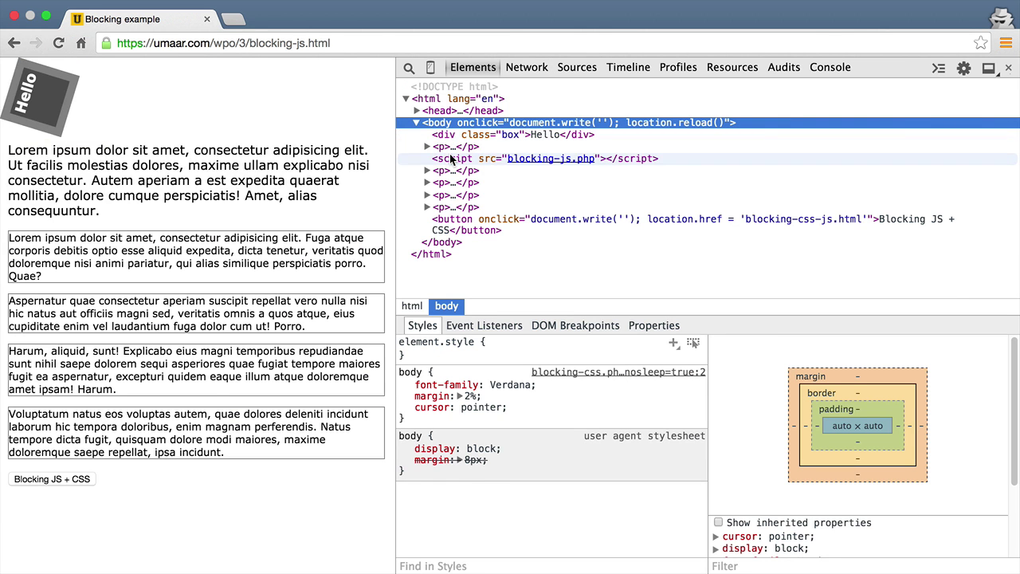
{"action": "left_click", "coordinate": [450, 157]}
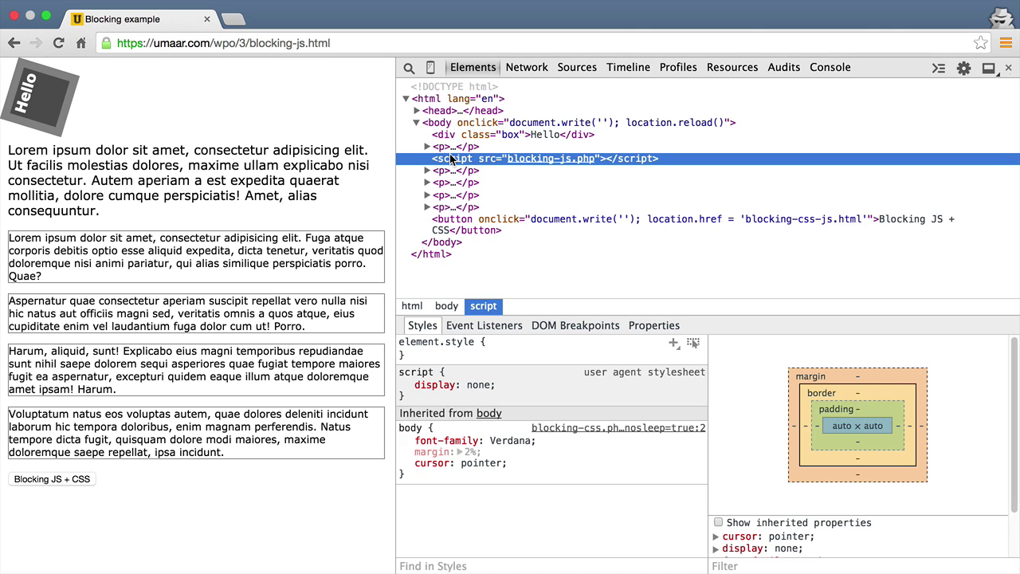
Step: Reload the page twice, reselect the script element, and view the waterfall: blocking-js.php takes 3.05 s
{"action": "left_click", "coordinate": [247, 227]}
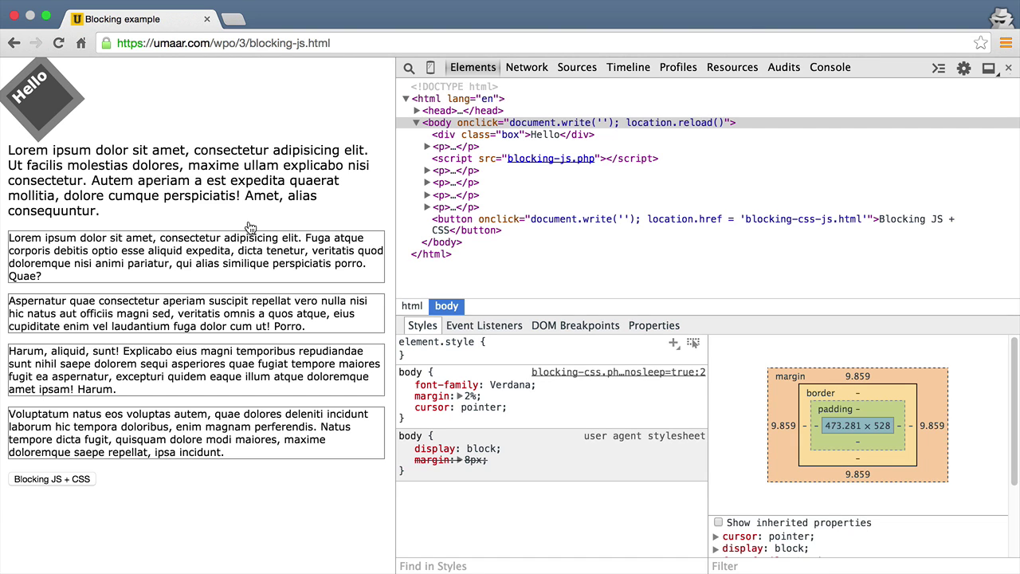
{"action": "left_click", "coordinate": [243, 182]}
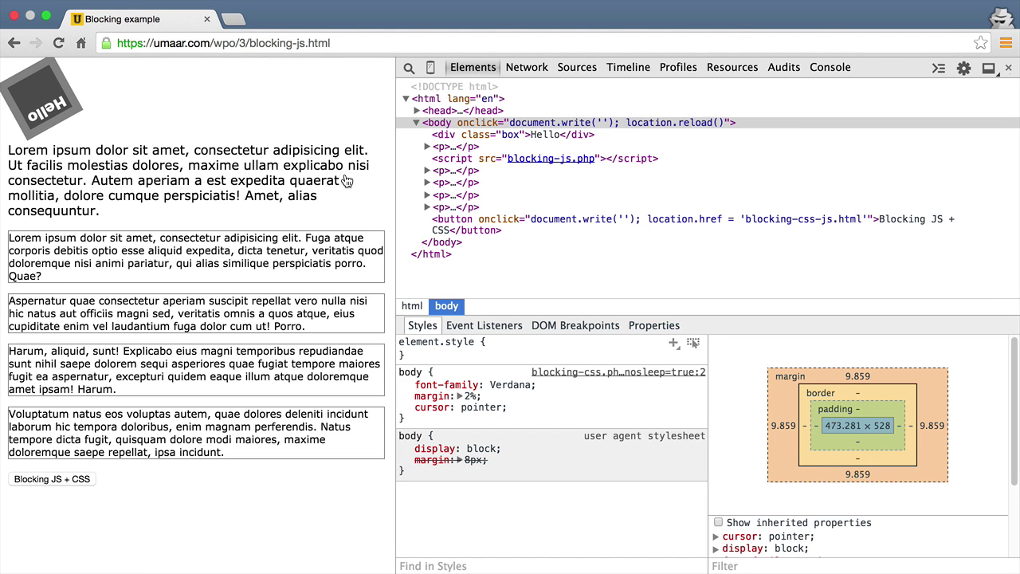
{"action": "left_click", "coordinate": [475, 159]}
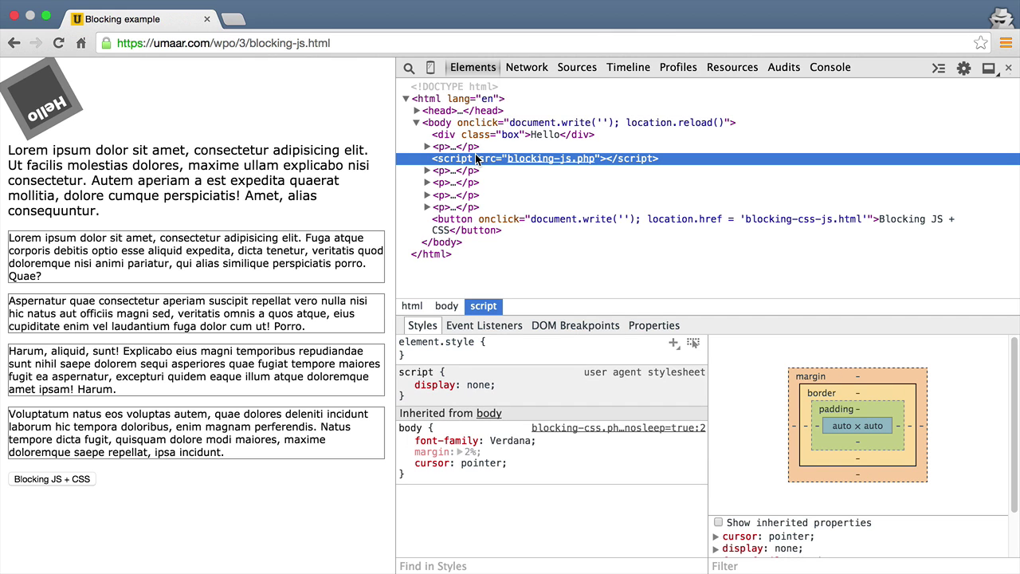
{"action": "left_click", "coordinate": [538, 69]}
{"action": "mouse_move", "coordinate": [882, 235]}
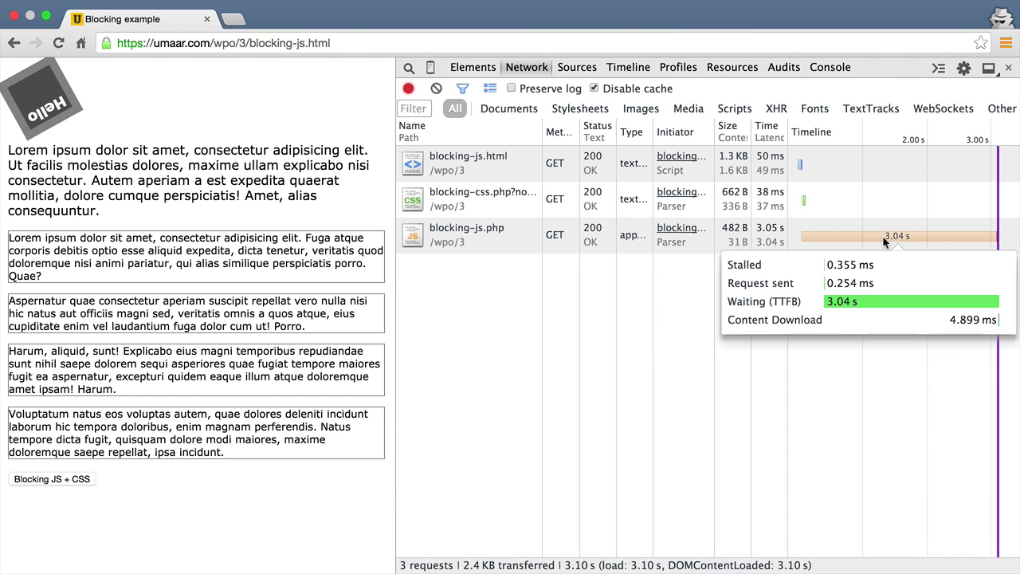
Step: Load the blocking CSS + JS demo and reload it, recording both 3.05 s requests in parallel
{"action": "left_click", "coordinate": [81, 481]}
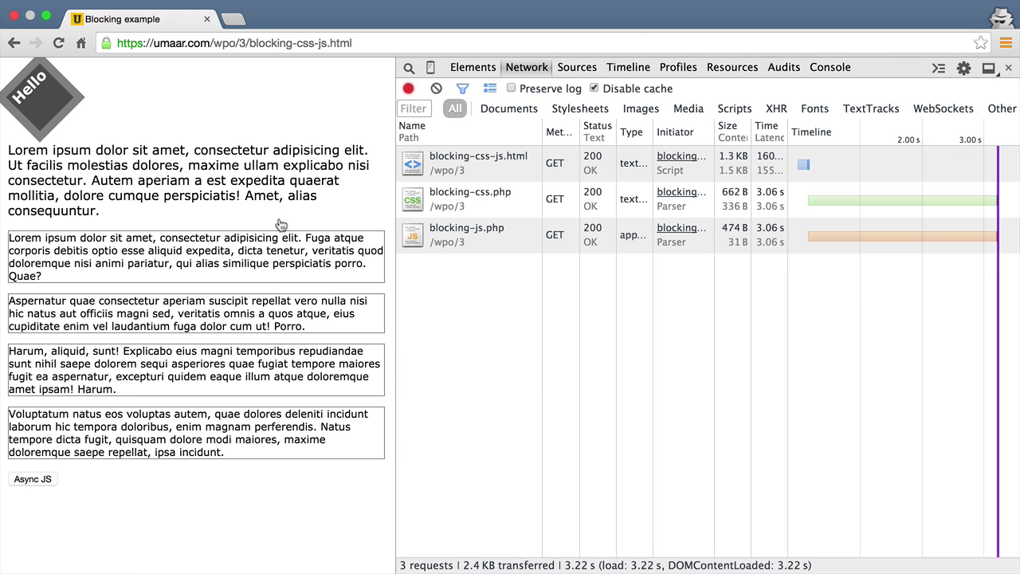
{"action": "mouse_move", "coordinate": [808, 167]}
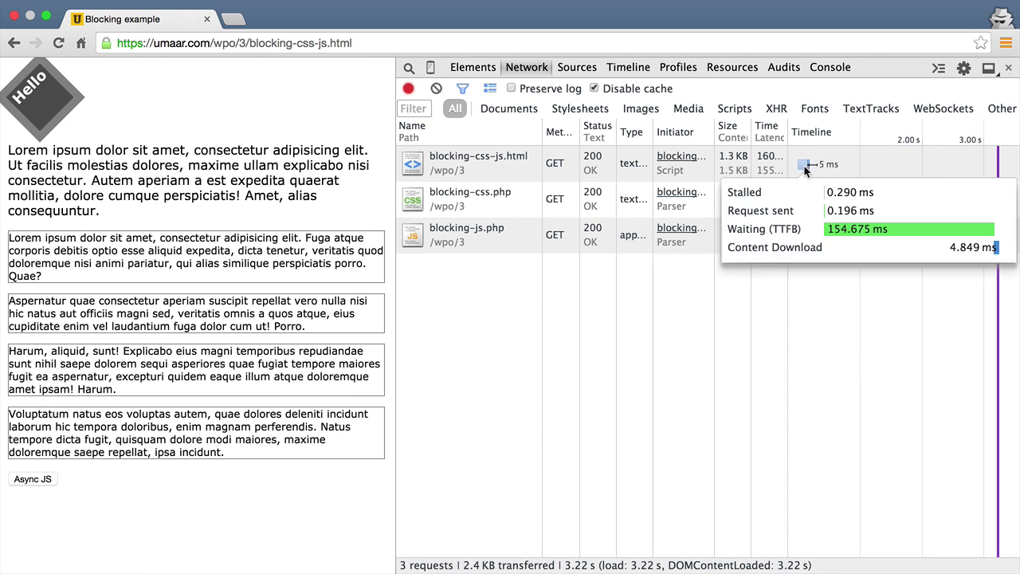
{"action": "key", "text": "super+r"}
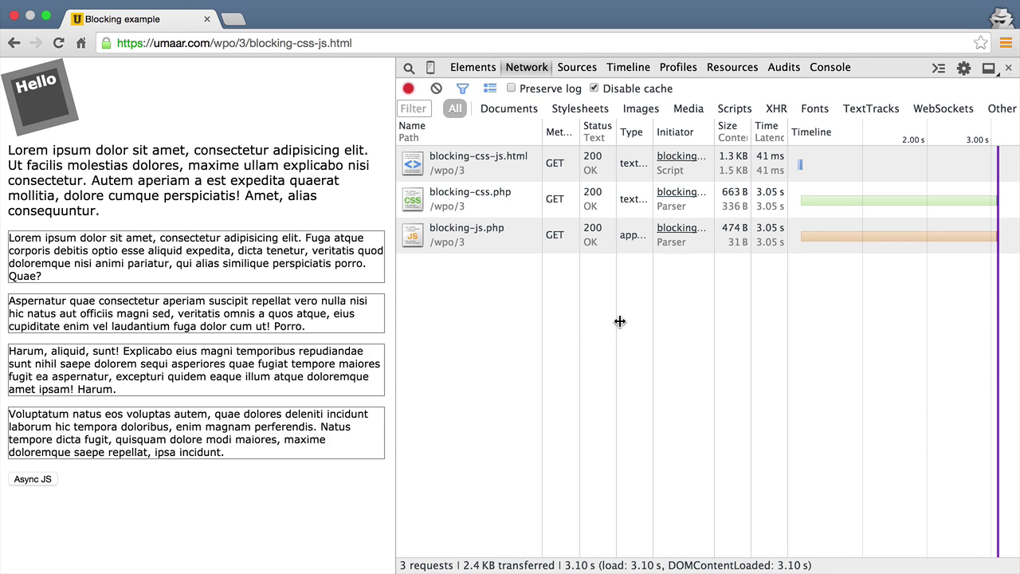
{"action": "left_click", "coordinate": [494, 163]}
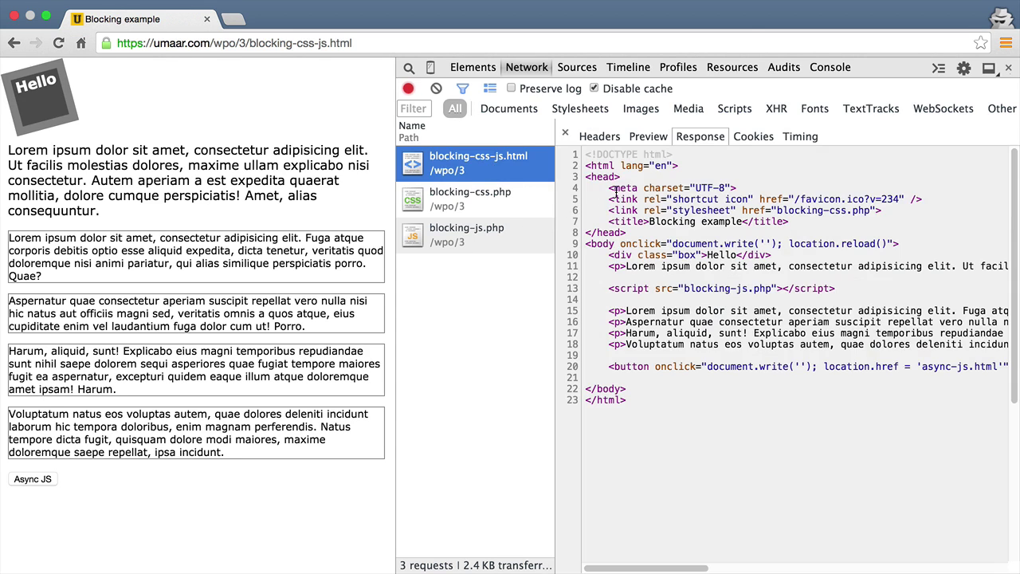
{"action": "left_click_drag", "start_coordinate": [590, 154], "coordinate": [672, 201]}
{"action": "triple_click", "coordinate": [673, 209]}
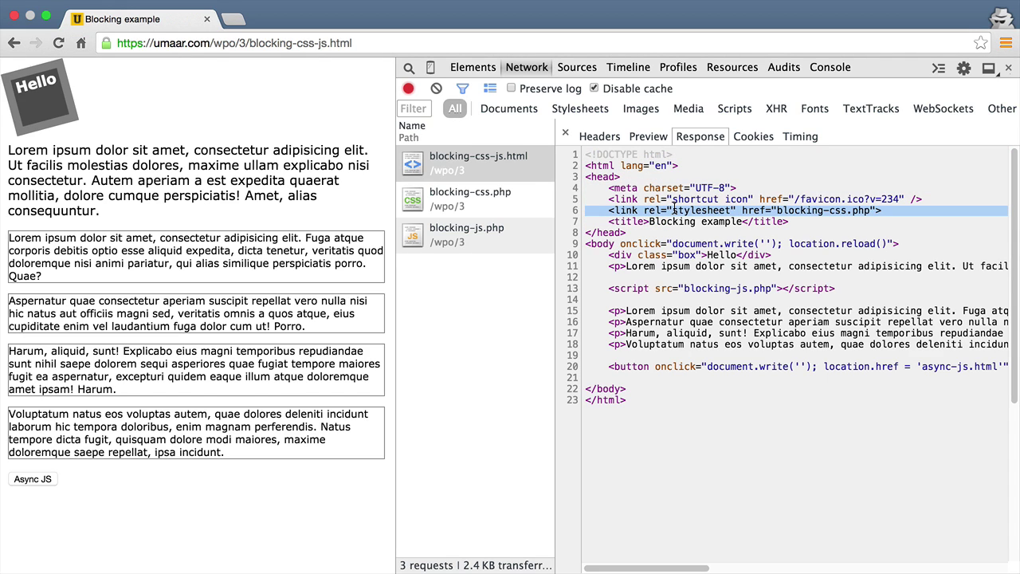
{"action": "left_click", "coordinate": [566, 133]}
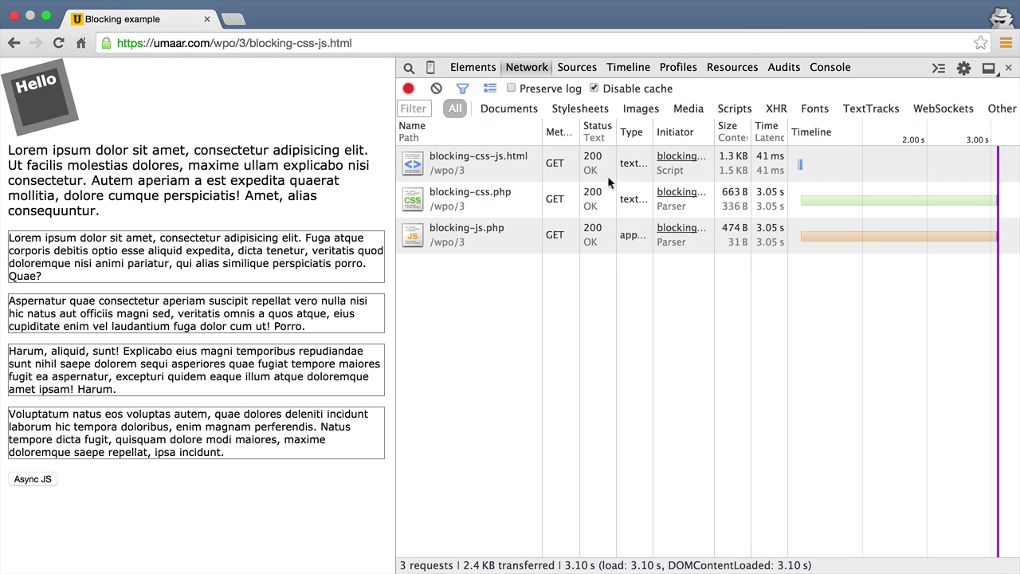
{"action": "mouse_move", "coordinate": [801, 202]}
{"action": "mouse_move", "coordinate": [800, 237]}
{"action": "left_click", "coordinate": [511, 171]}
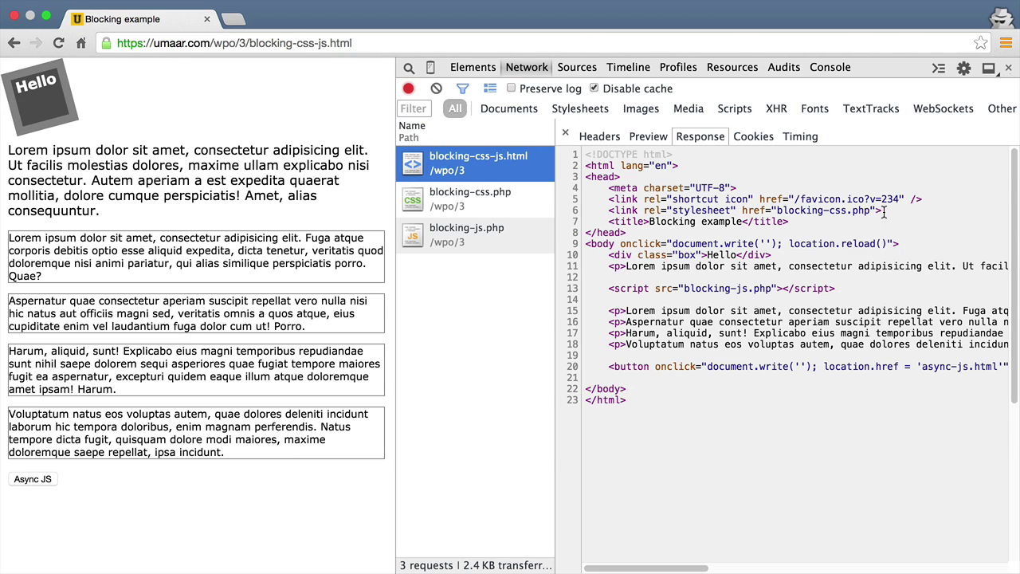
{"action": "left_click_drag", "start_coordinate": [883, 213], "coordinate": [683, 376]}
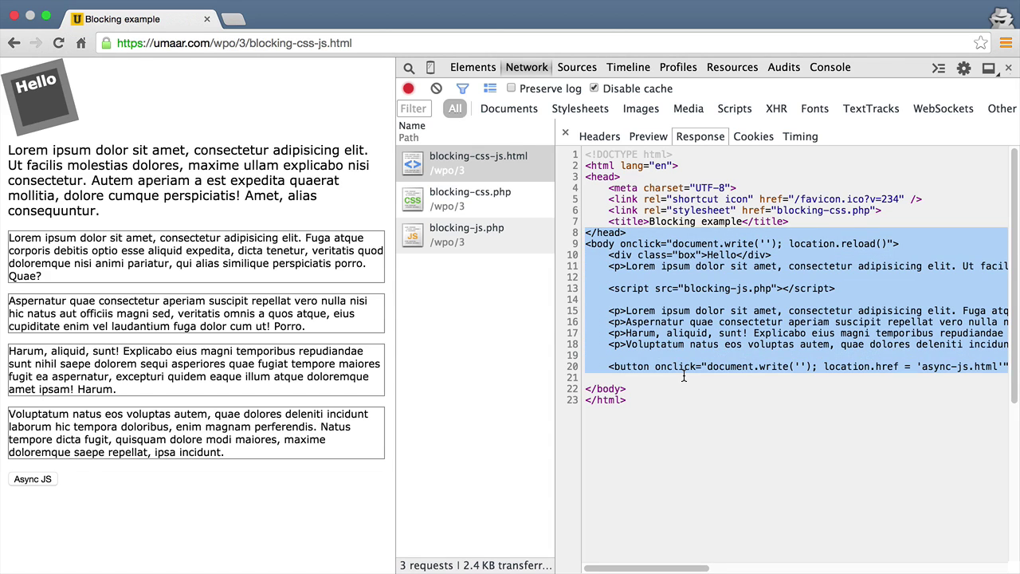
{"action": "left_click", "coordinate": [683, 376]}
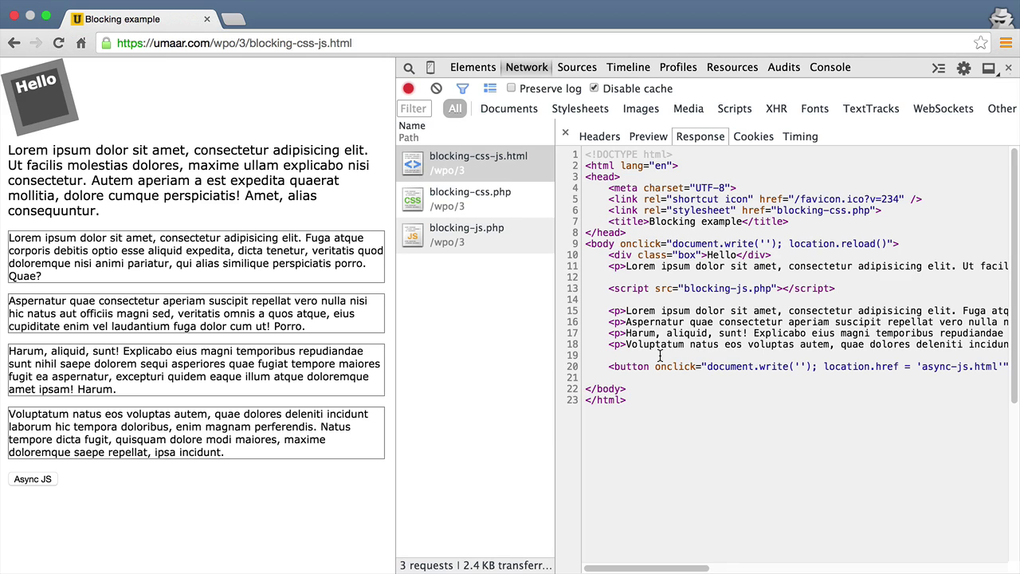
{"action": "triple_click", "coordinate": [689, 288]}
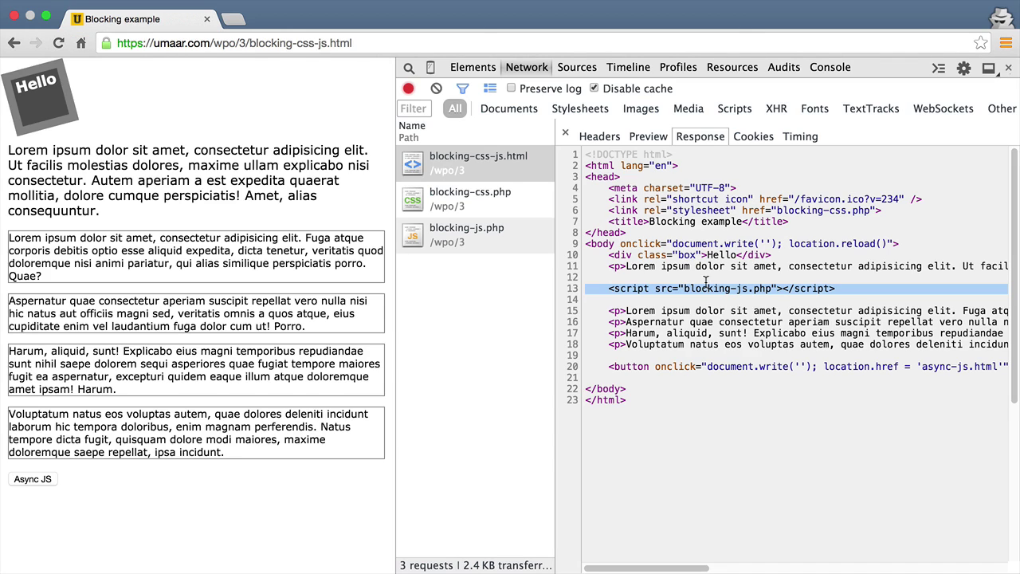
{"action": "left_click", "coordinate": [565, 132]}
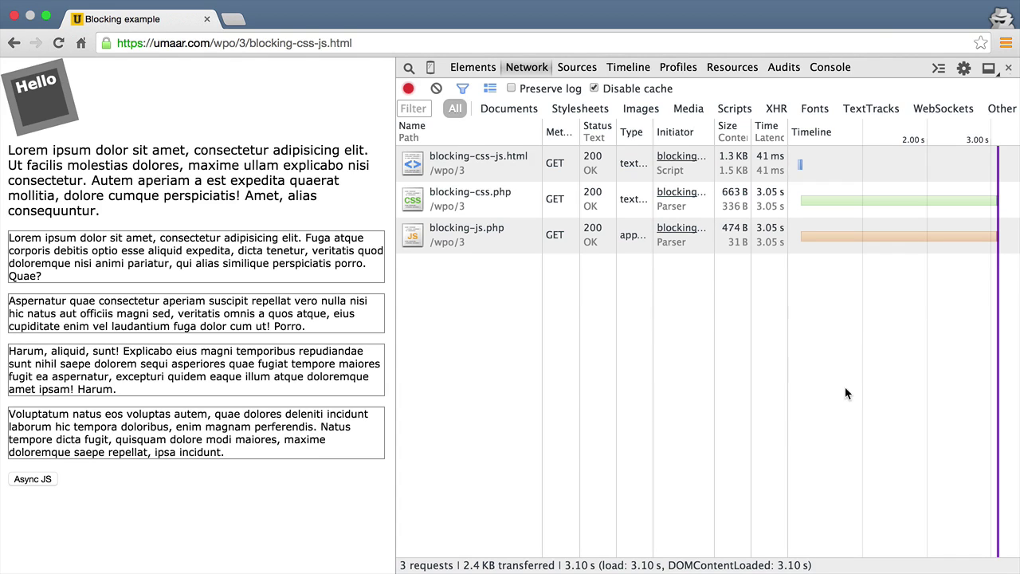
Step: Load the Async JS demo and inspect its async blocking-js.php script element
{"action": "left_click", "coordinate": [51, 478]}
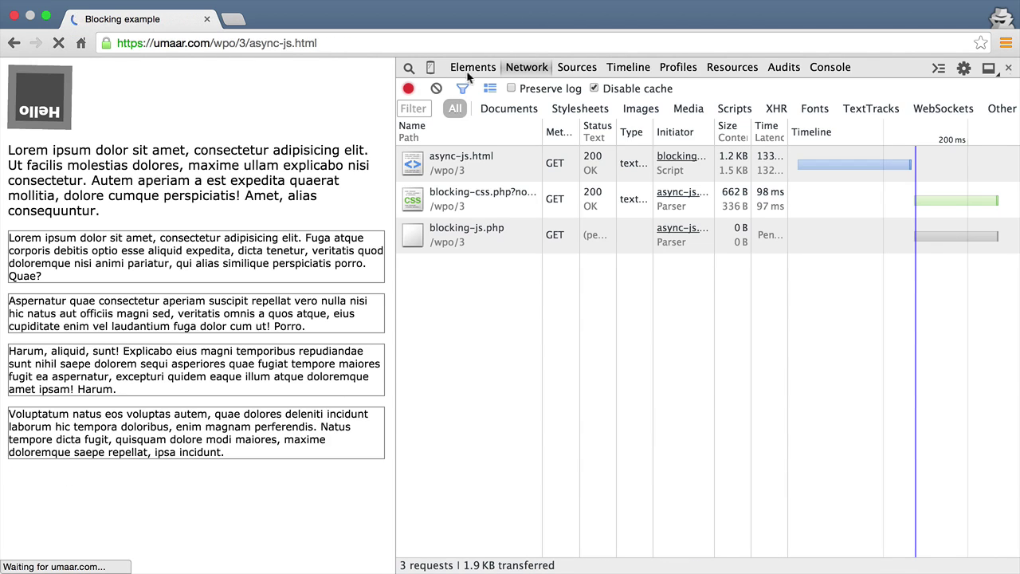
{"action": "left_click", "coordinate": [409, 67]}
{"action": "left_click", "coordinate": [212, 192]}
{"action": "left_click", "coordinate": [499, 160]}
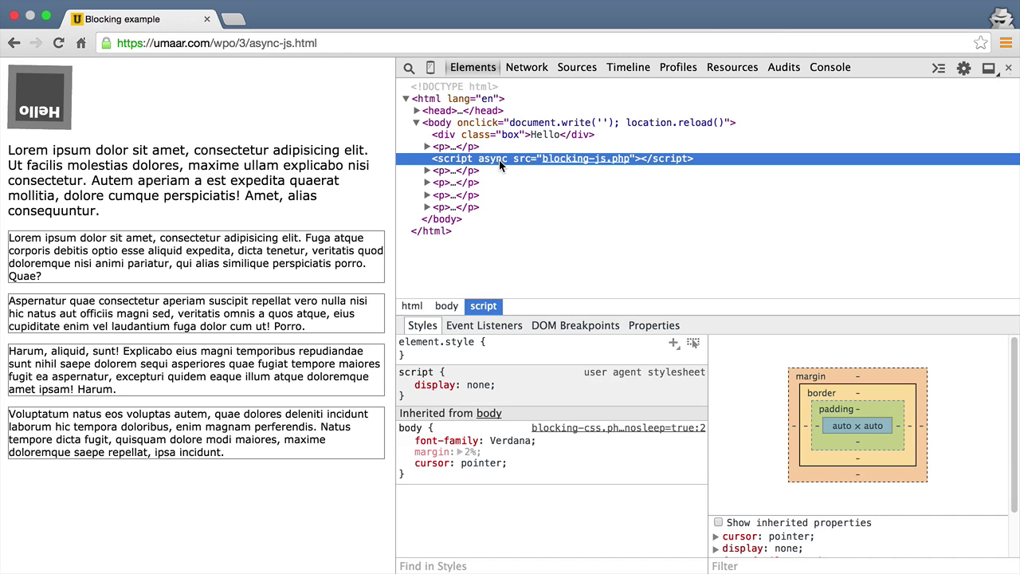
Step: Reload async-js.html from the Network panel: DOMContentLoaded 215 ms, load 3.53 s
{"action": "left_click", "coordinate": [526, 67]}
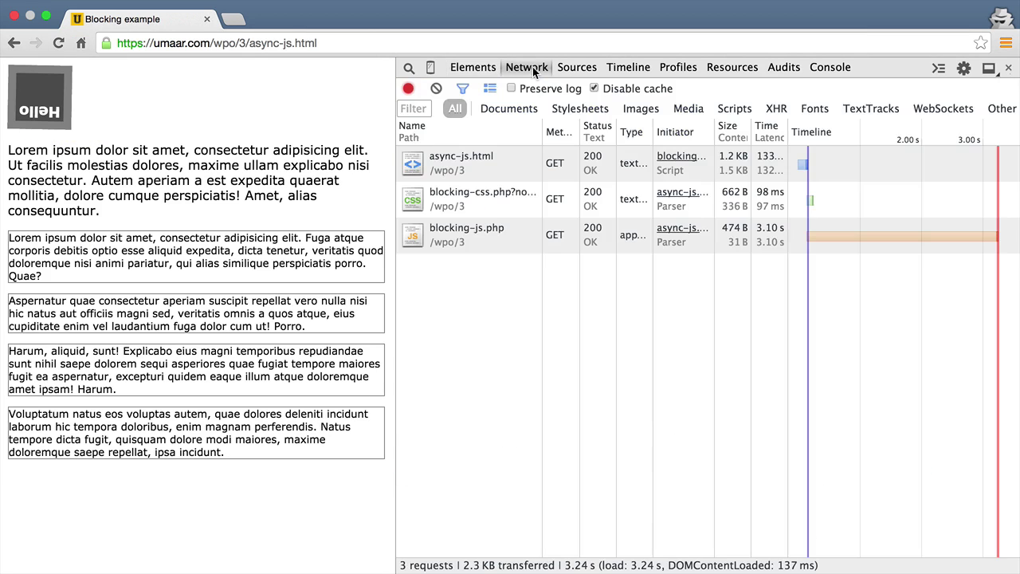
{"action": "left_click", "coordinate": [63, 44]}
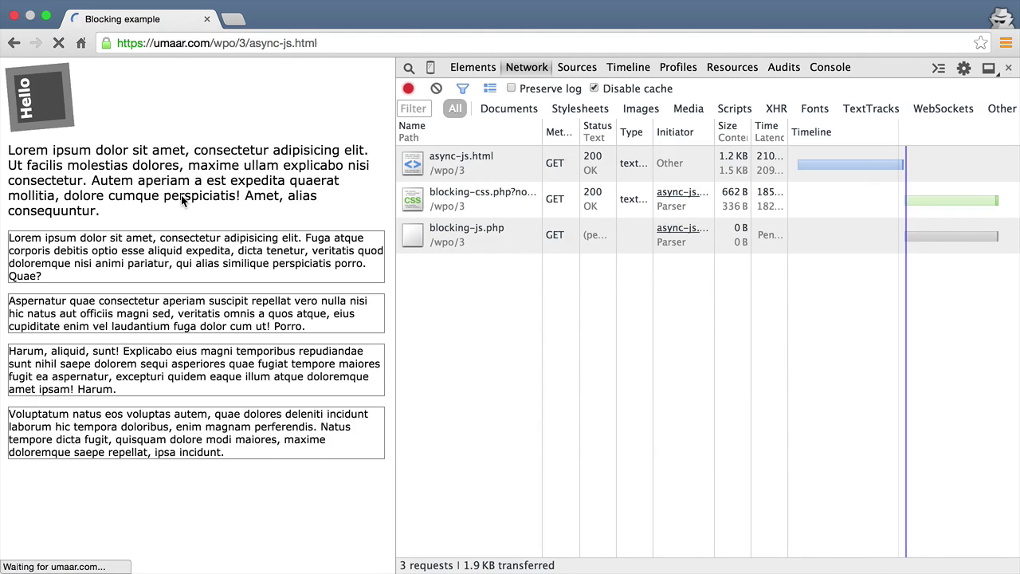
{"action": "mouse_move", "coordinate": [841, 239]}
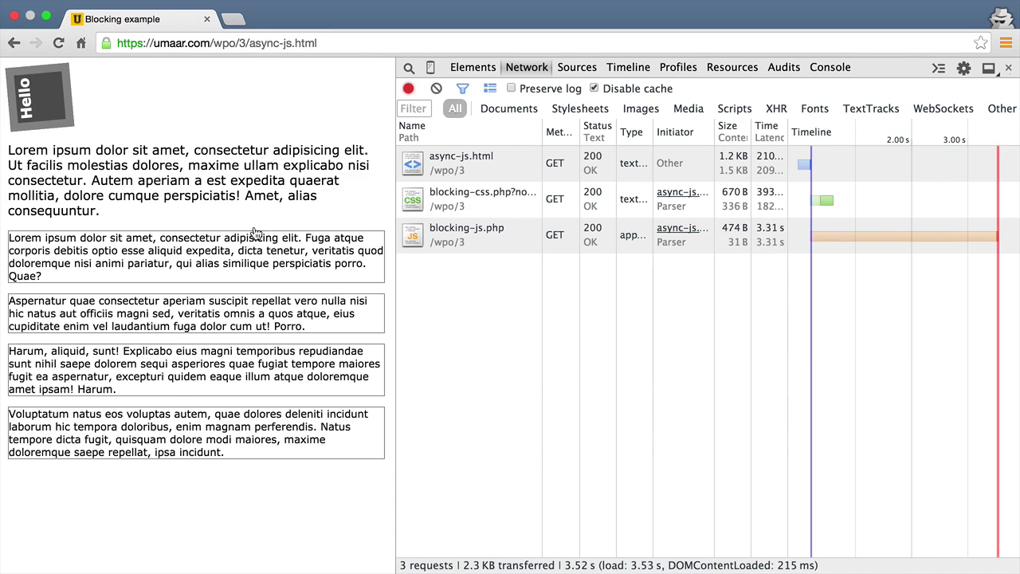
Step: Reload async-js.html with Cmd+R to record another waterfall while blocking-js.php is pending
{"action": "key", "text": "super+r"}
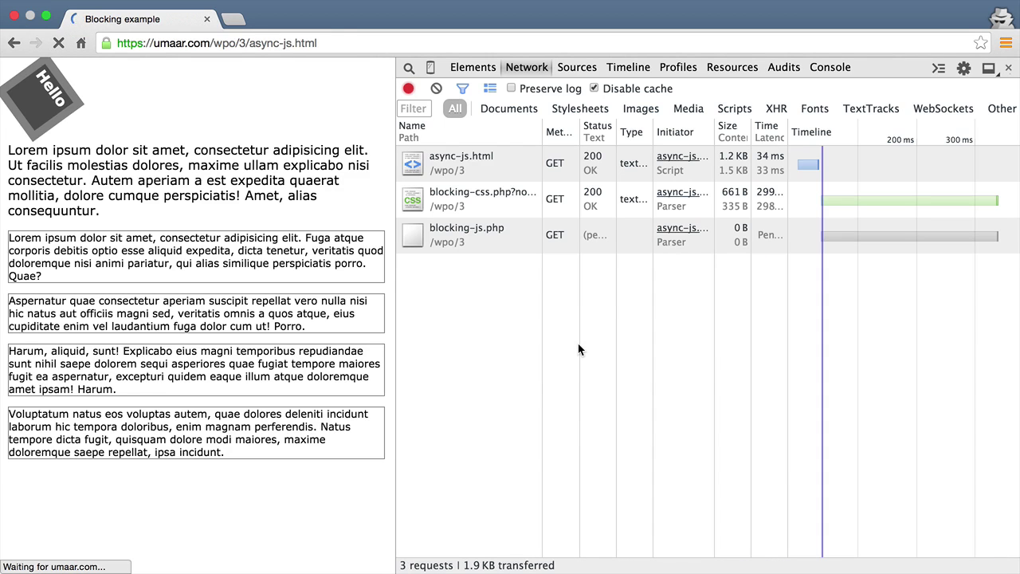